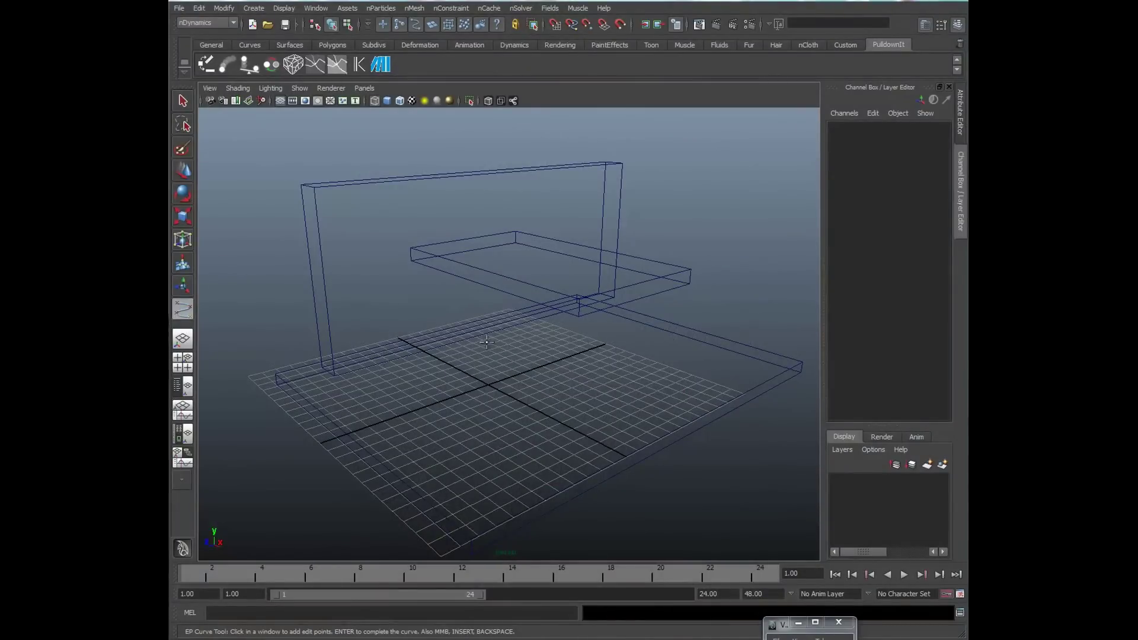
Step: Open the ShatterIt window and set the shatter style to Path Based
alt+drag(483, 330, 510, 312)
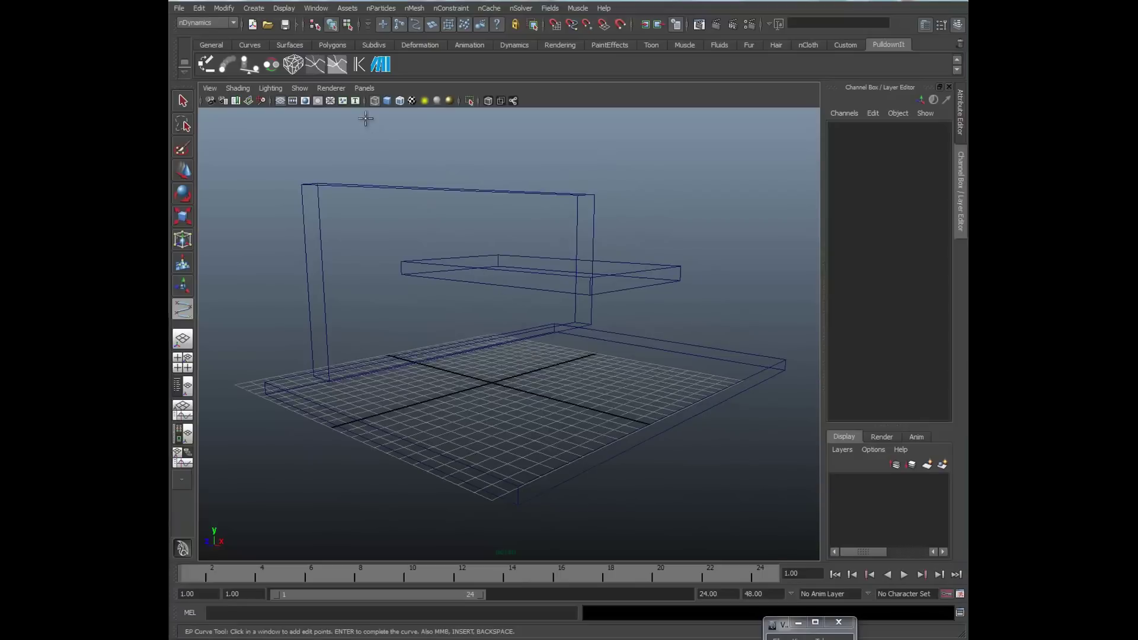
click(294, 64)
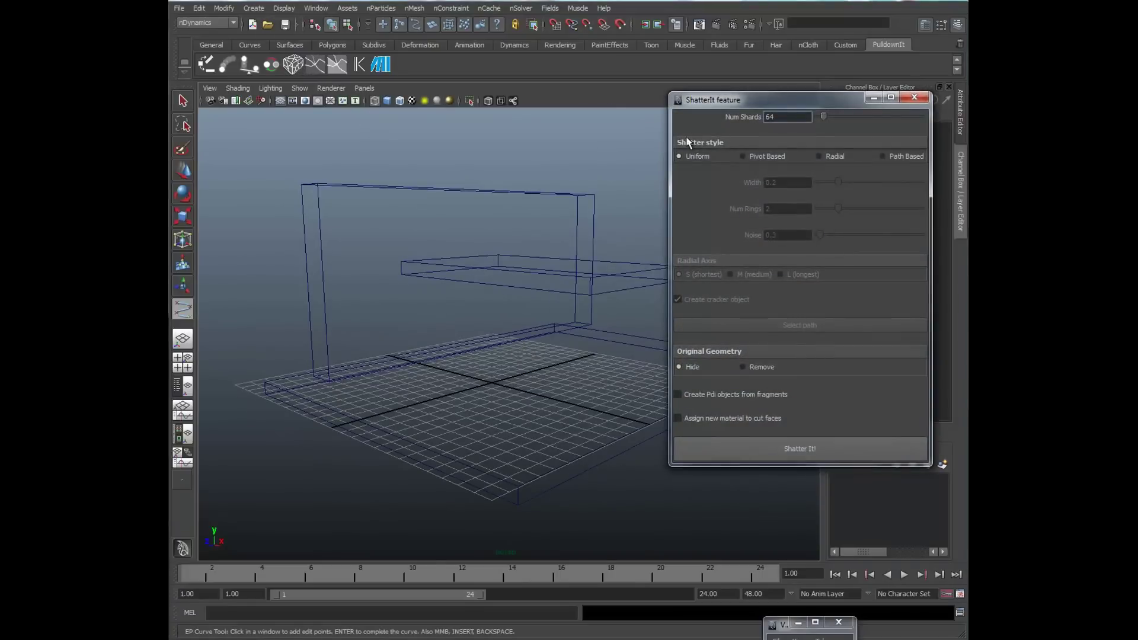
click(885, 157)
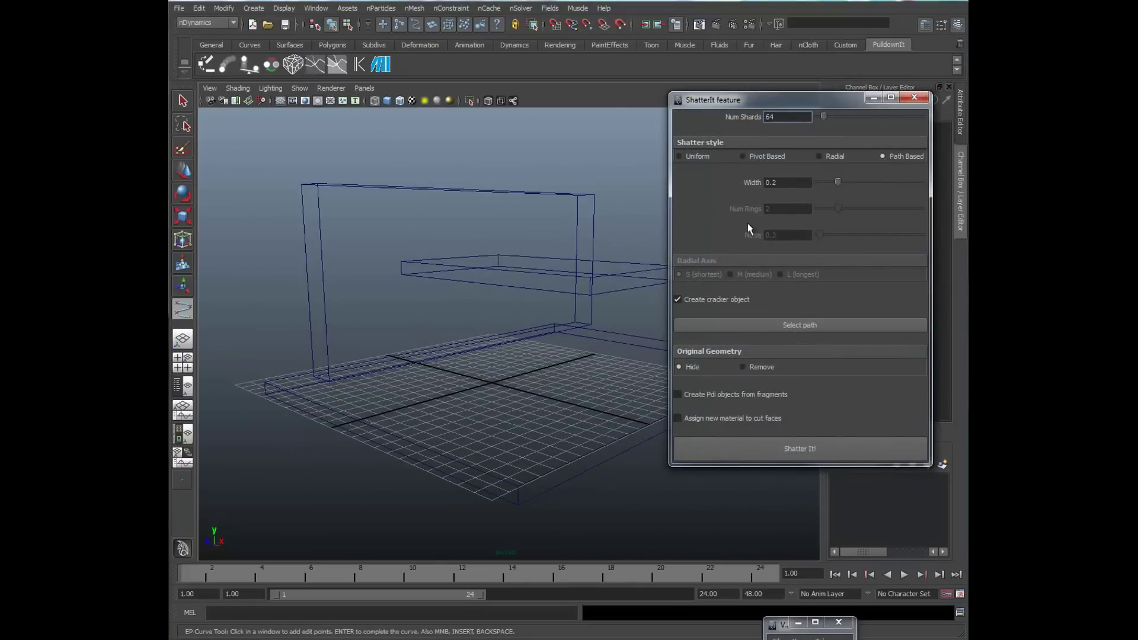
Step: Select the wall, shelf and floor geometry and make it live
alt+drag(506, 294, 421, 173)
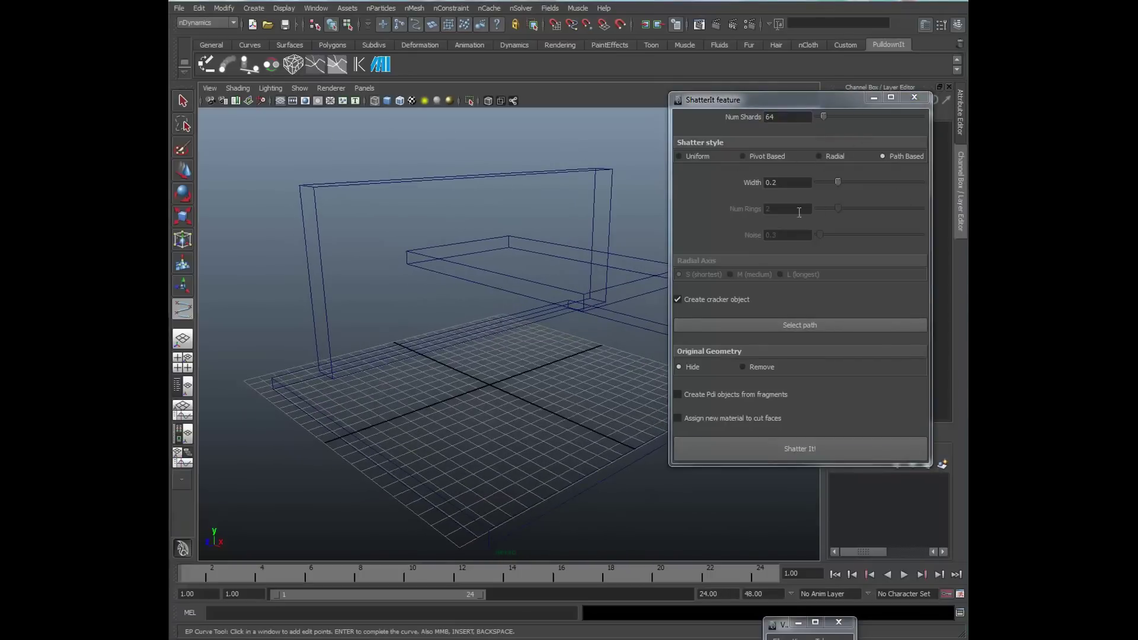
key(q)
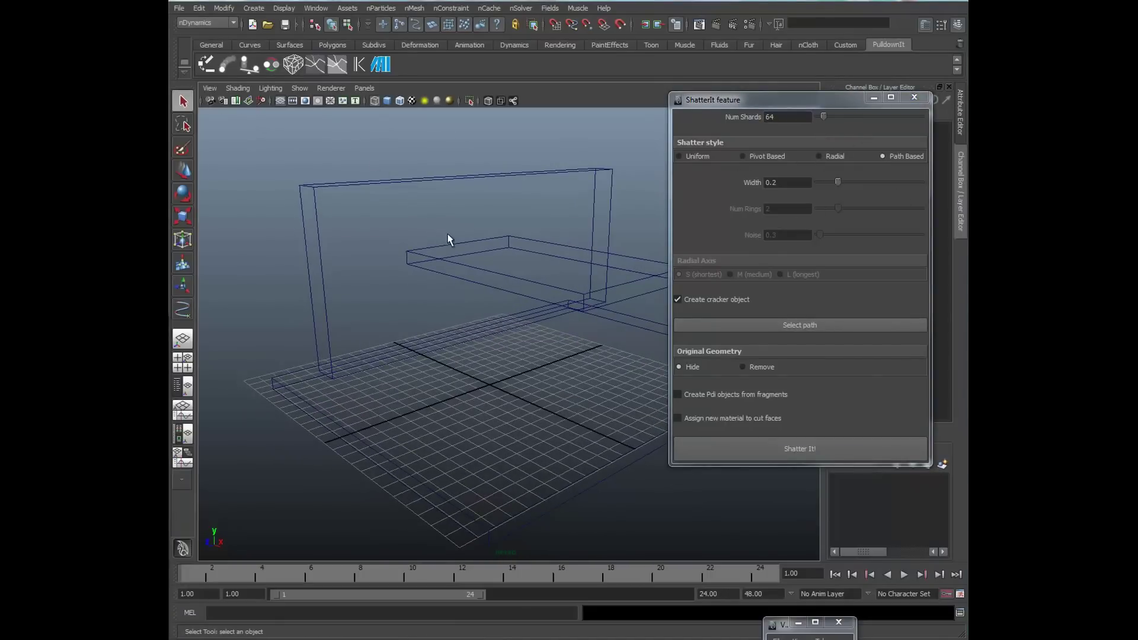
drag(447, 234, 406, 167)
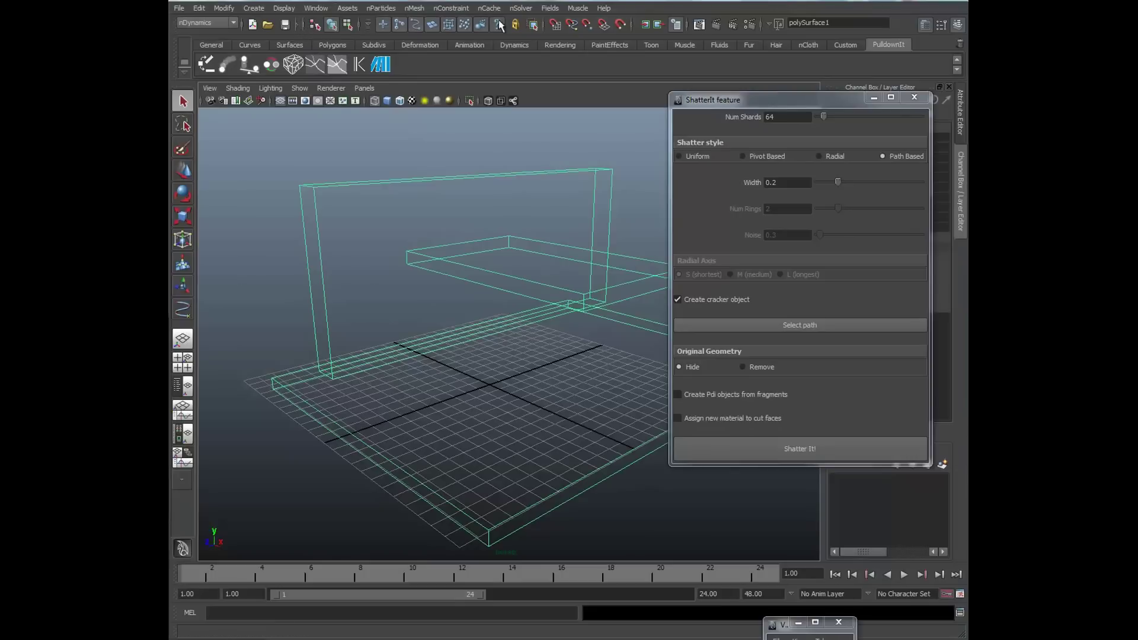
click(621, 25)
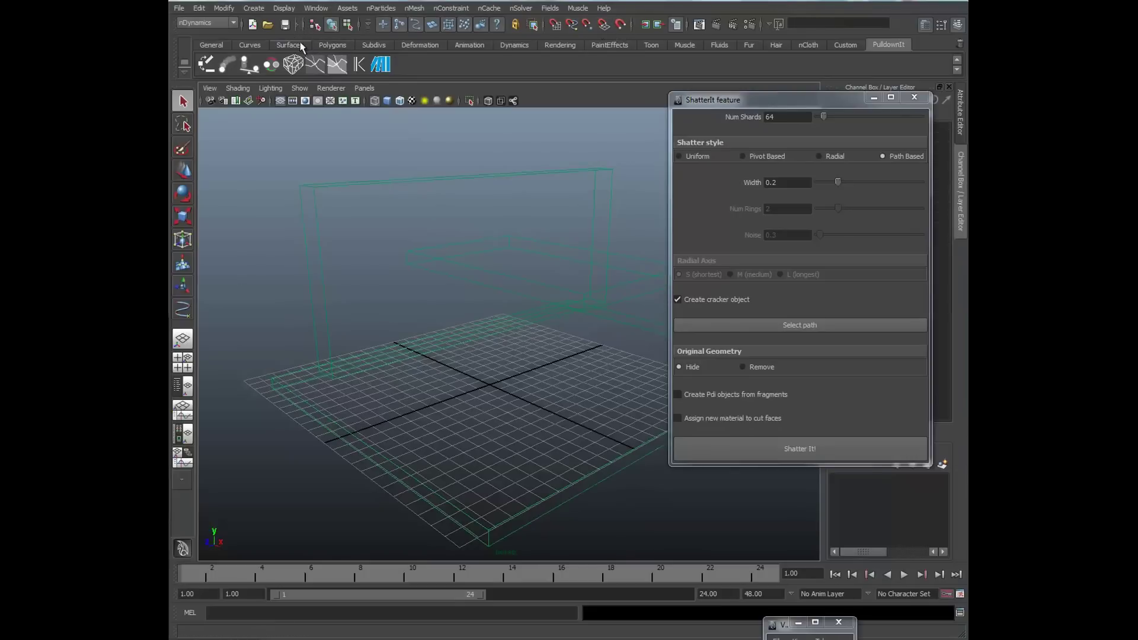
Step: Start an EP curve with three points across the floor
click(254, 8)
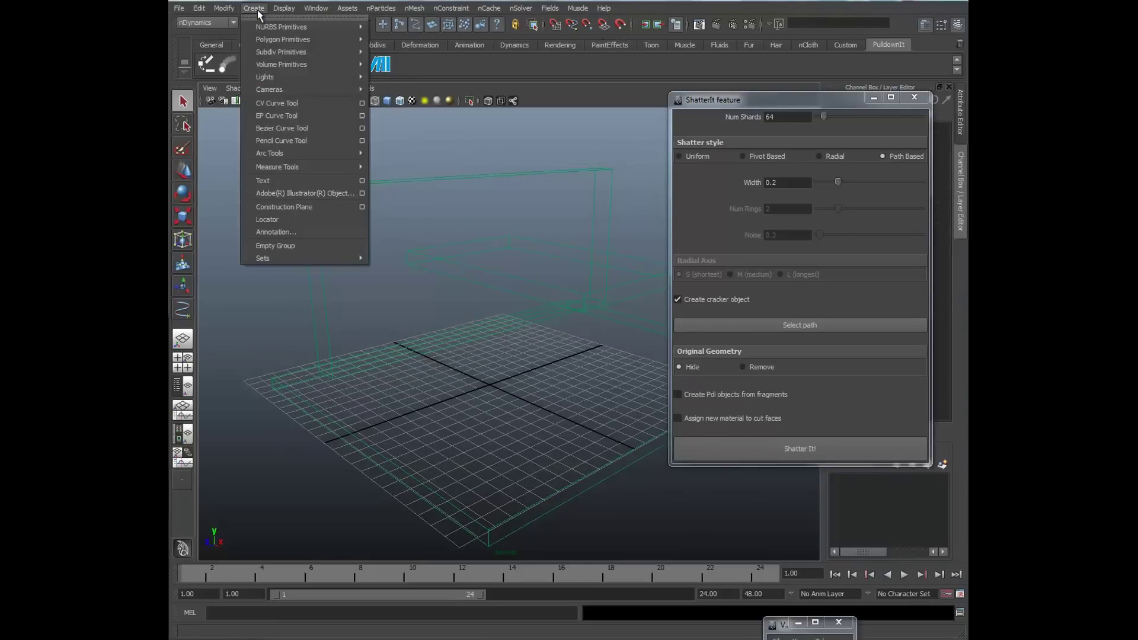
click(279, 116)
alt+drag(523, 407, 437, 462)
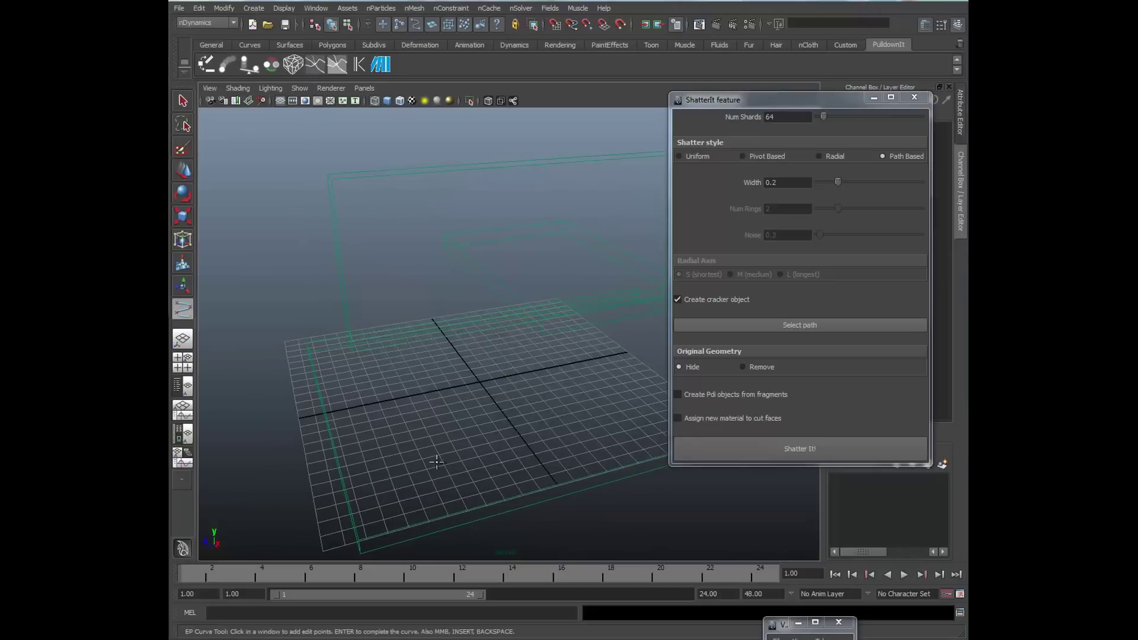
click(391, 496)
click(449, 452)
click(511, 391)
Step: Extend the EP curve with seven points up the wall
click(426, 320)
click(411, 299)
click(409, 274)
click(412, 224)
click(416, 201)
click(443, 189)
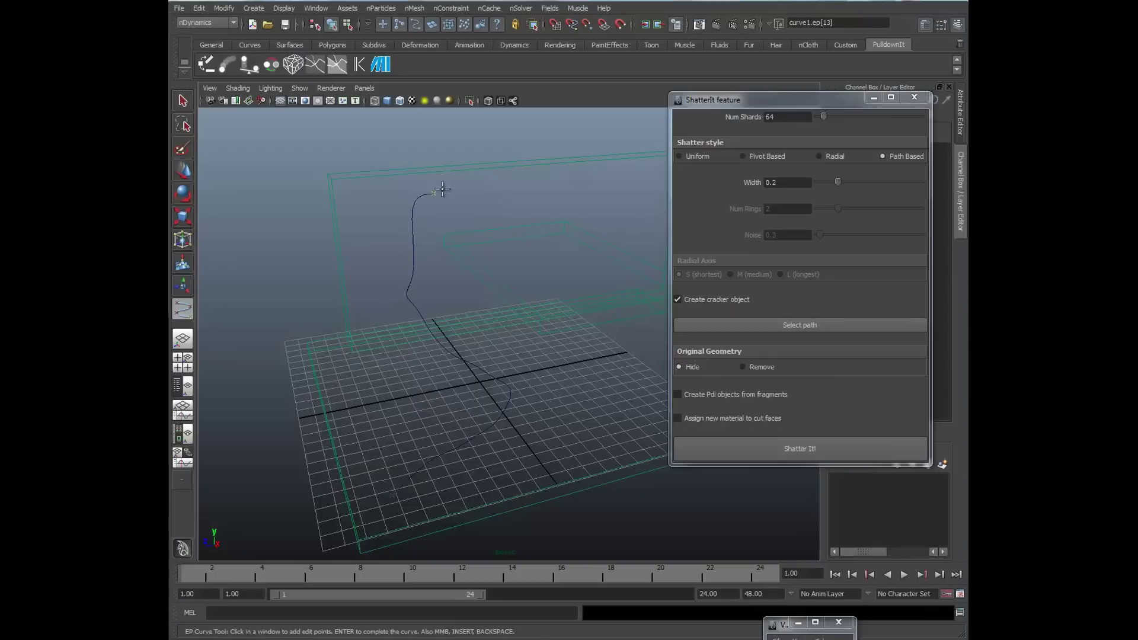
click(480, 182)
Step: Carry the curve right and down onto the shelf, then finish curve1
click(499, 188)
click(509, 216)
click(513, 252)
click(566, 259)
click(600, 269)
click(601, 291)
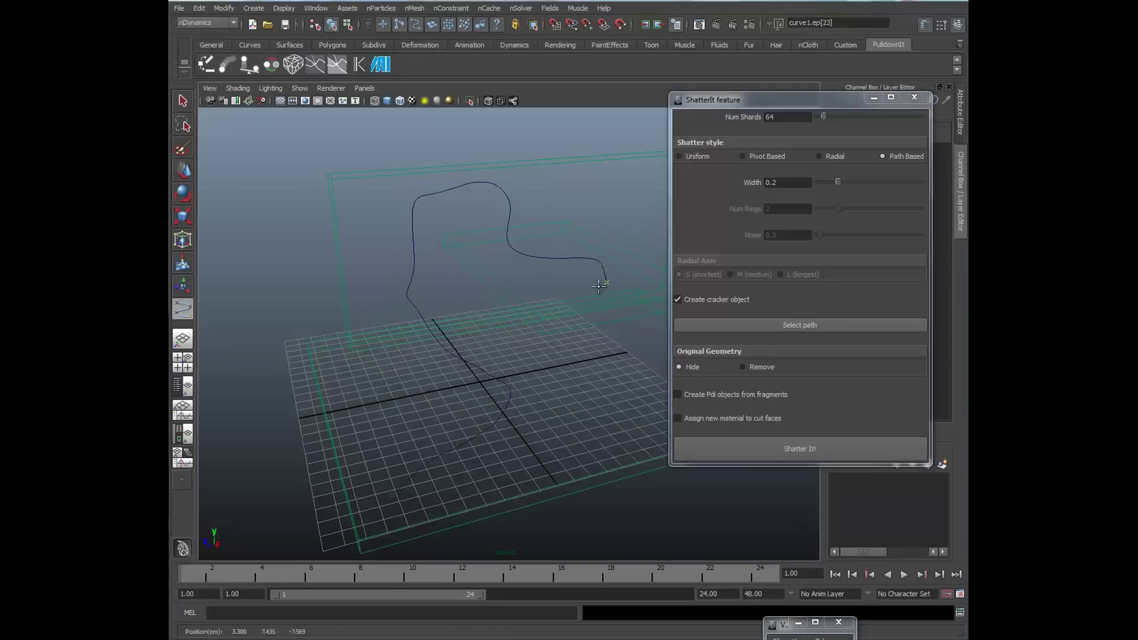
click(584, 305)
click(593, 312)
alt+drag(625, 382, 526, 317)
key(q)
alt+middle_drag(526, 317, 539, 409)
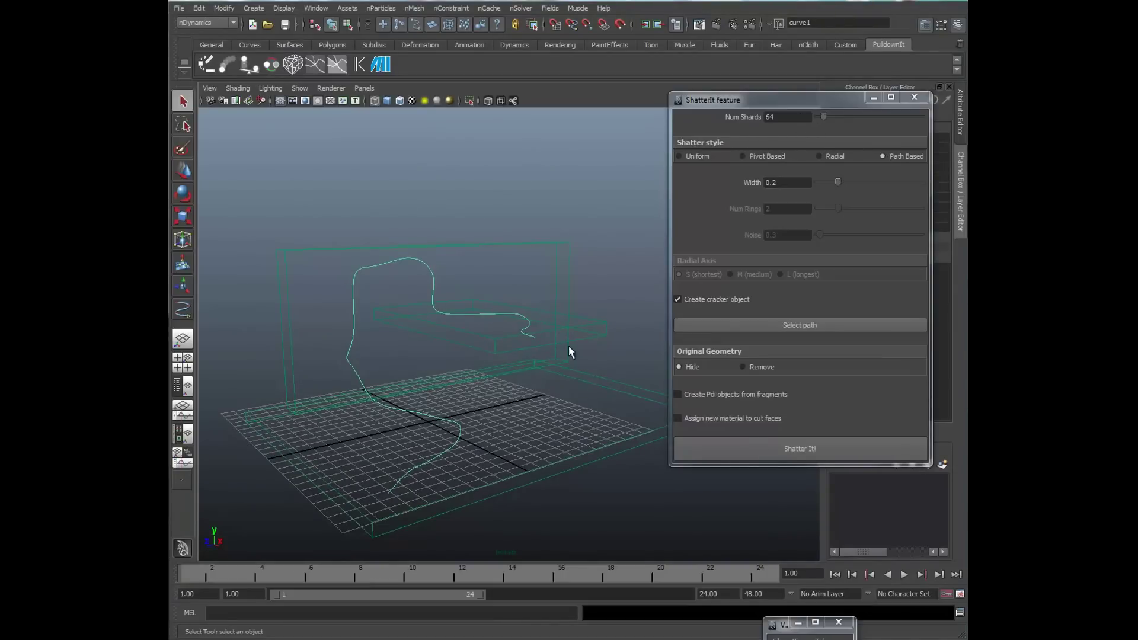
Step: Set ShatterIt Num Shards to 1000
drag(788, 118, 748, 118)
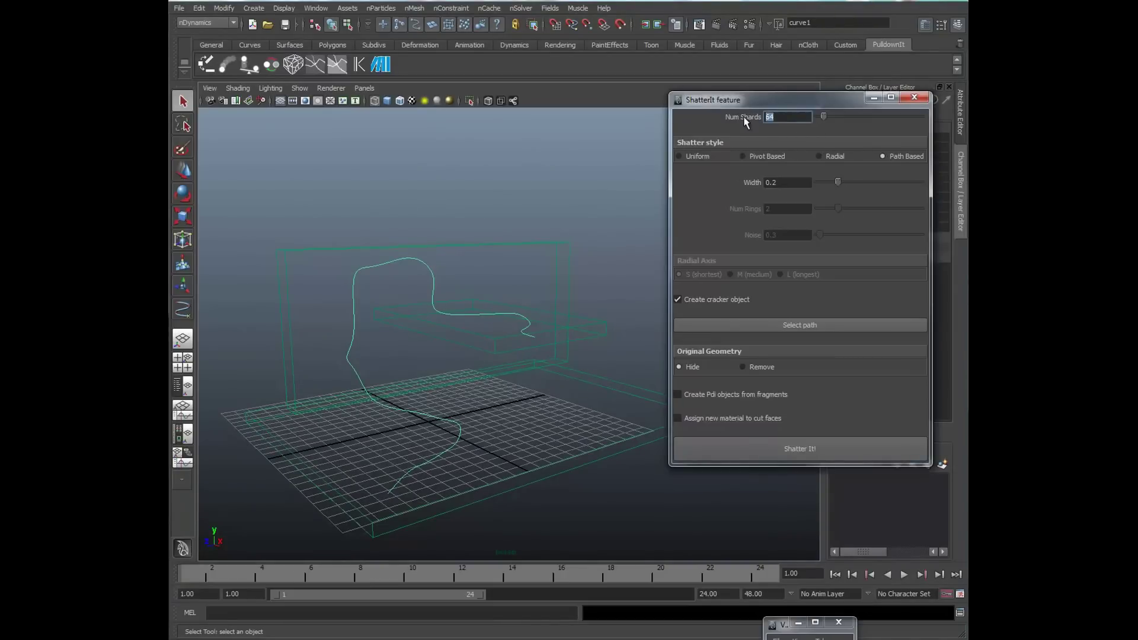
text(1000)
key(Return)
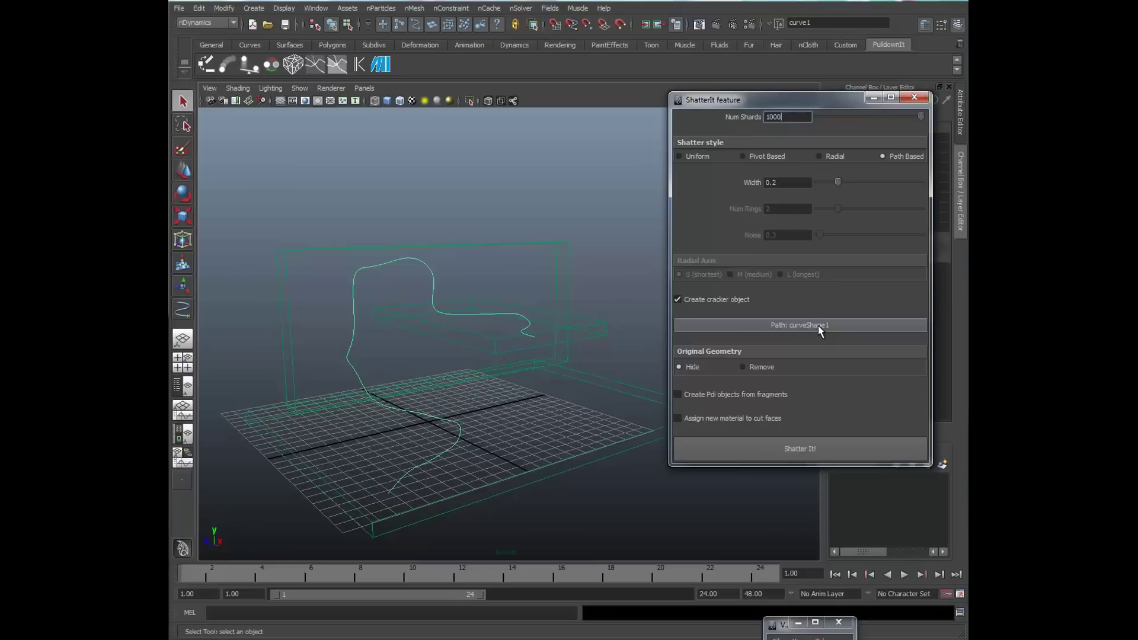
Step: Turn off Make Live, select polySurface1, disable the cracker object, and shatter along the curve
click(619, 26)
drag(495, 231, 524, 267)
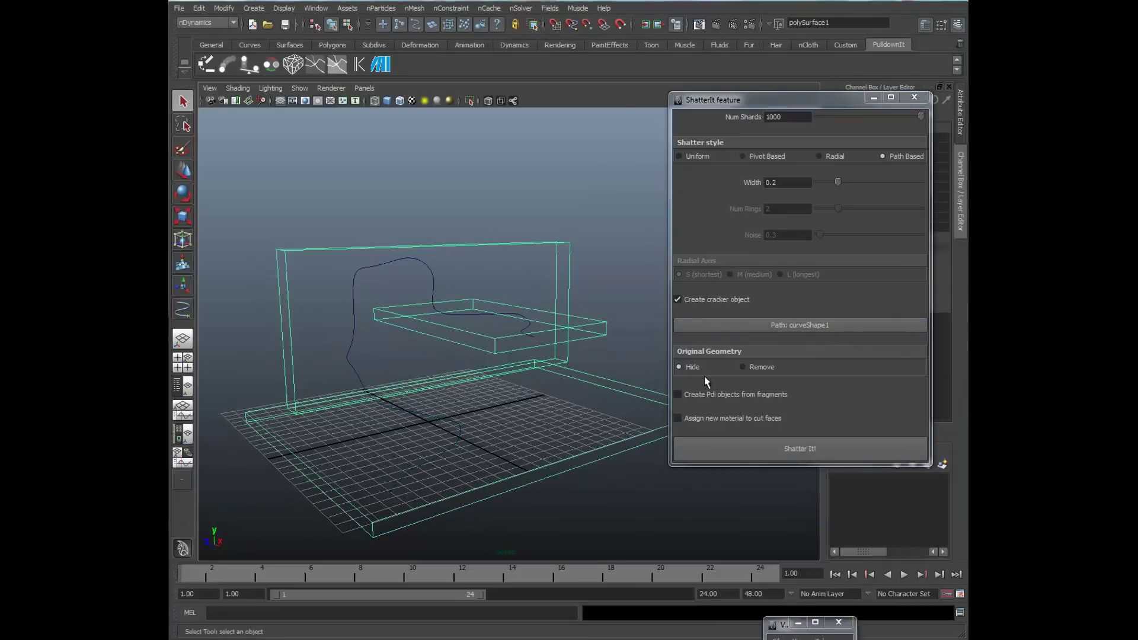
click(680, 299)
click(678, 299)
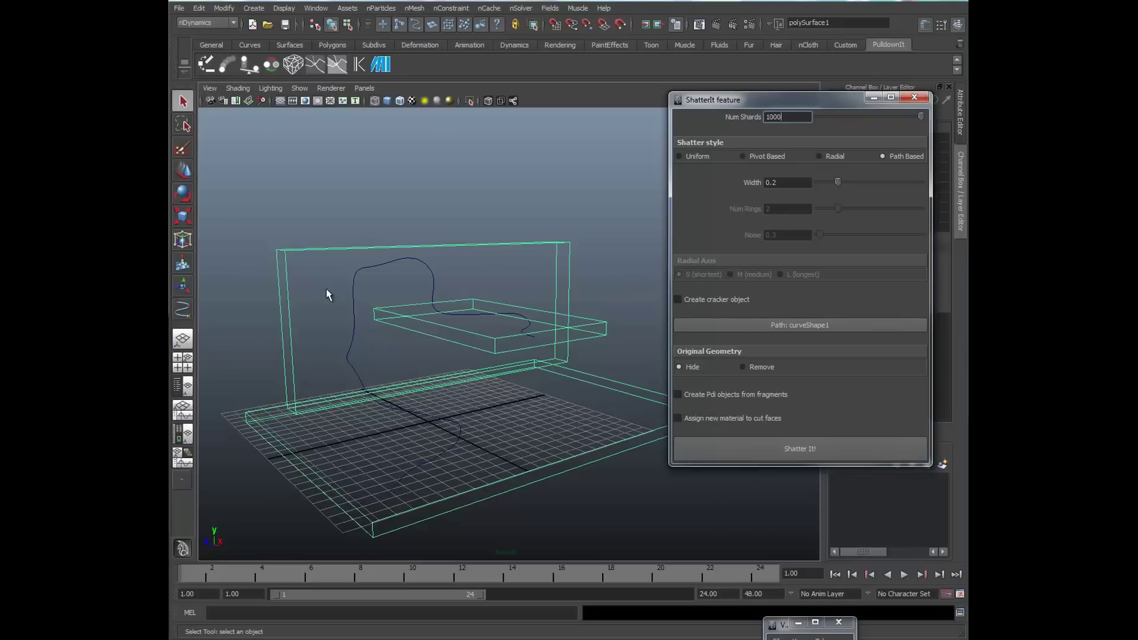
click(762, 455)
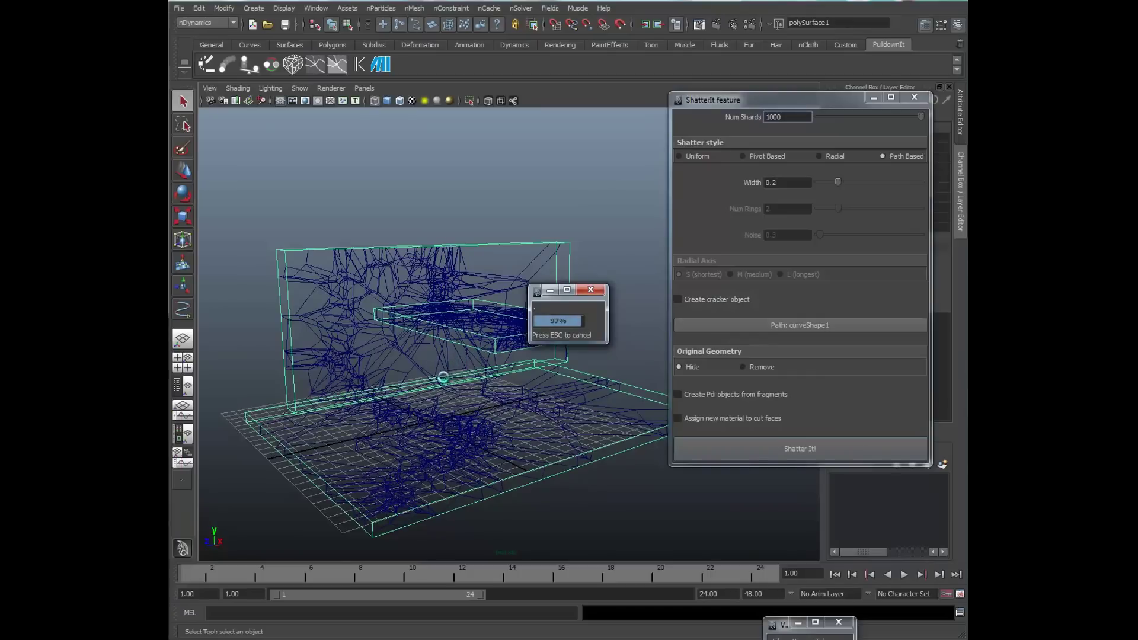
Step: Orbit around the shattered wall and floor to inspect the shards from front and above
alt+drag(445, 373, 508, 448)
alt+drag(565, 424, 417, 391)
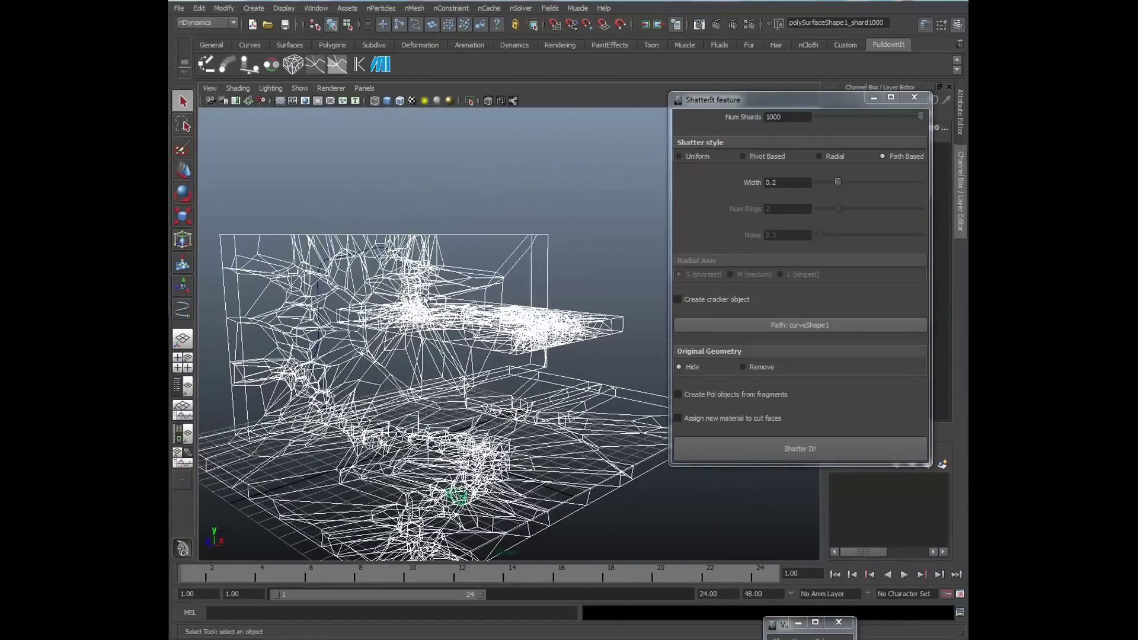
alt+drag(544, 368, 503, 391)
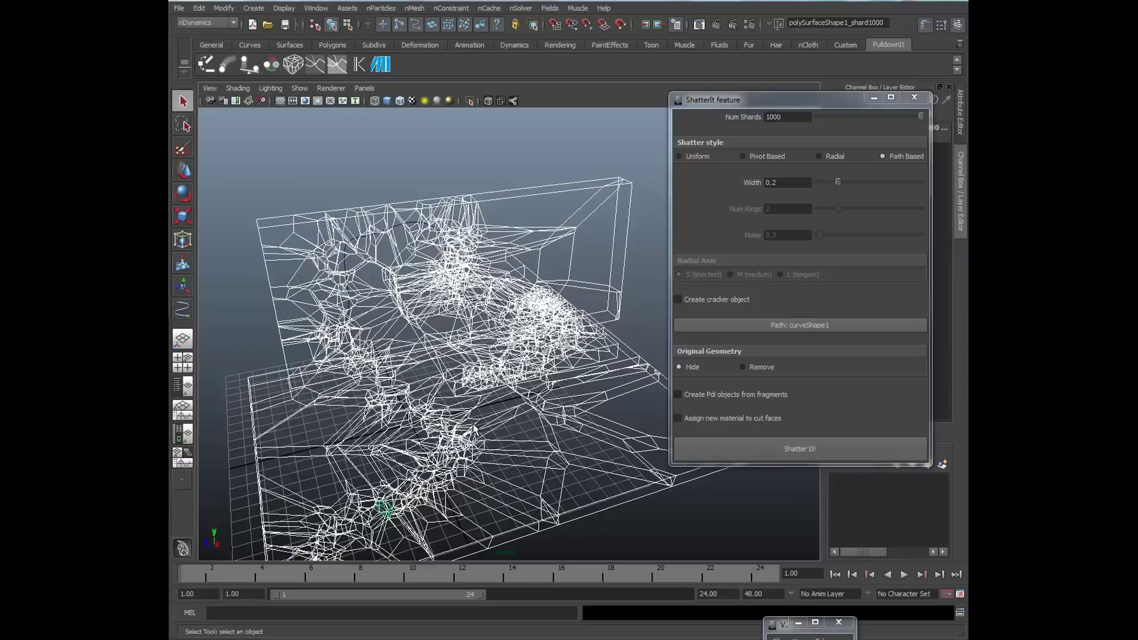
alt+drag(474, 428, 431, 367)
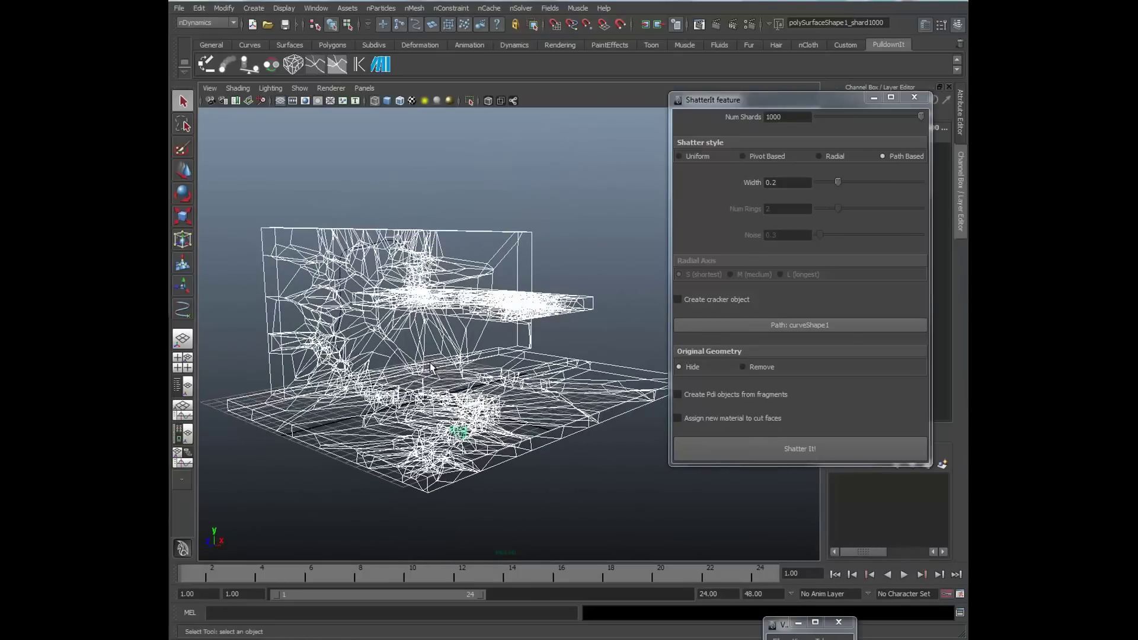
Step: Undo the first shatter with repeated Edit > Undo
click(199, 7)
click(214, 27)
click(199, 8)
click(213, 26)
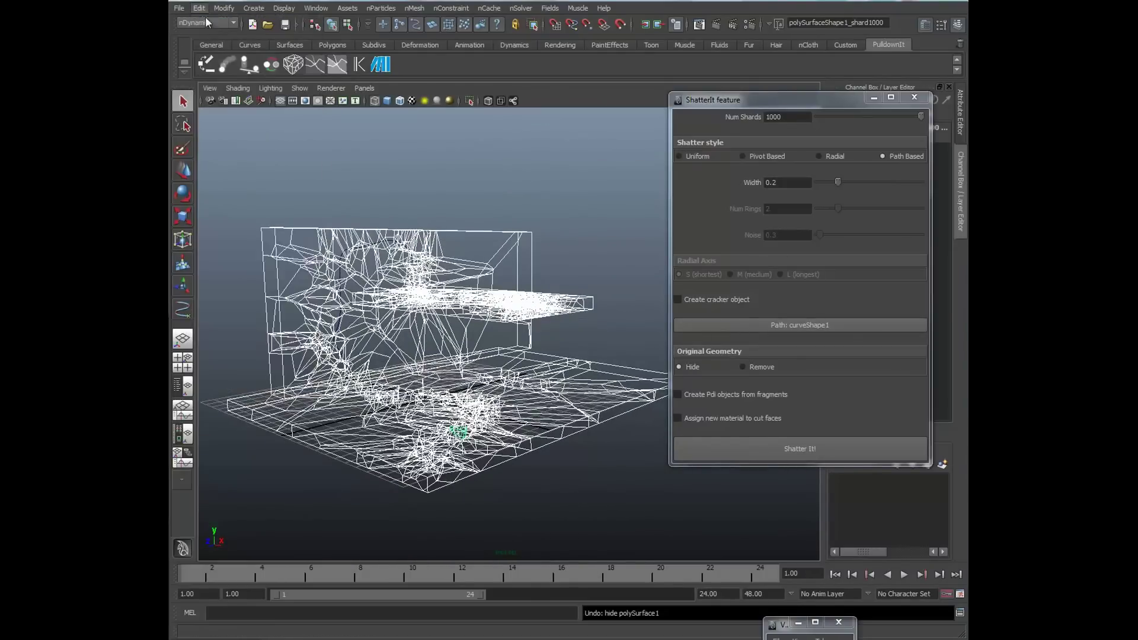
click(199, 8)
click(213, 27)
click(253, 8)
click(254, 7)
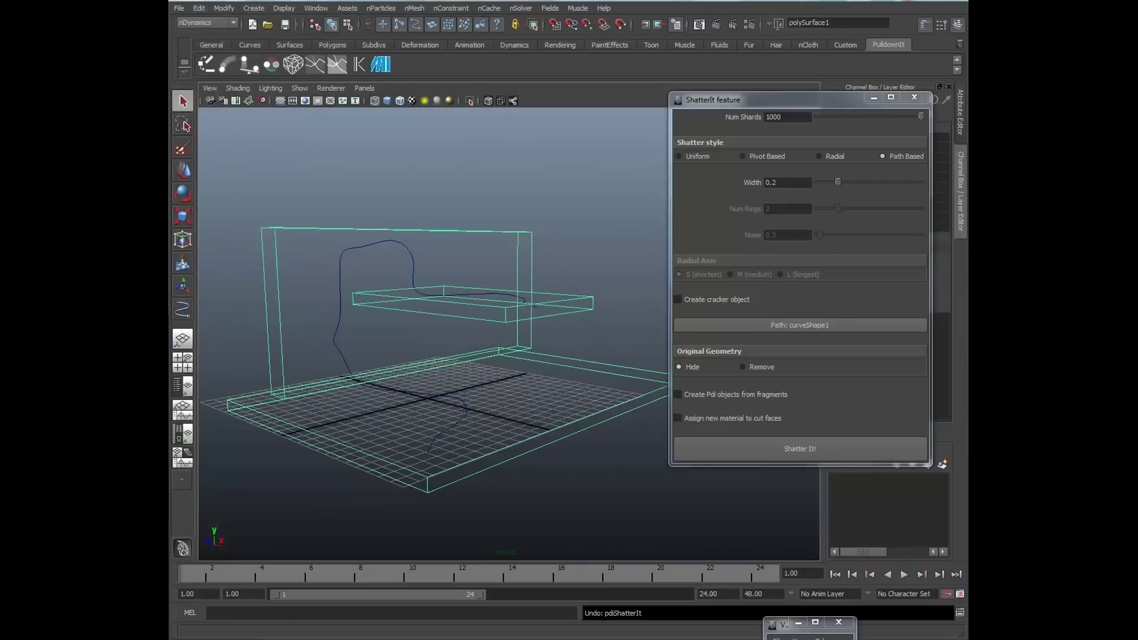
Step: Set the path Width to 0.1 and shatter the geometry again
click(838, 181)
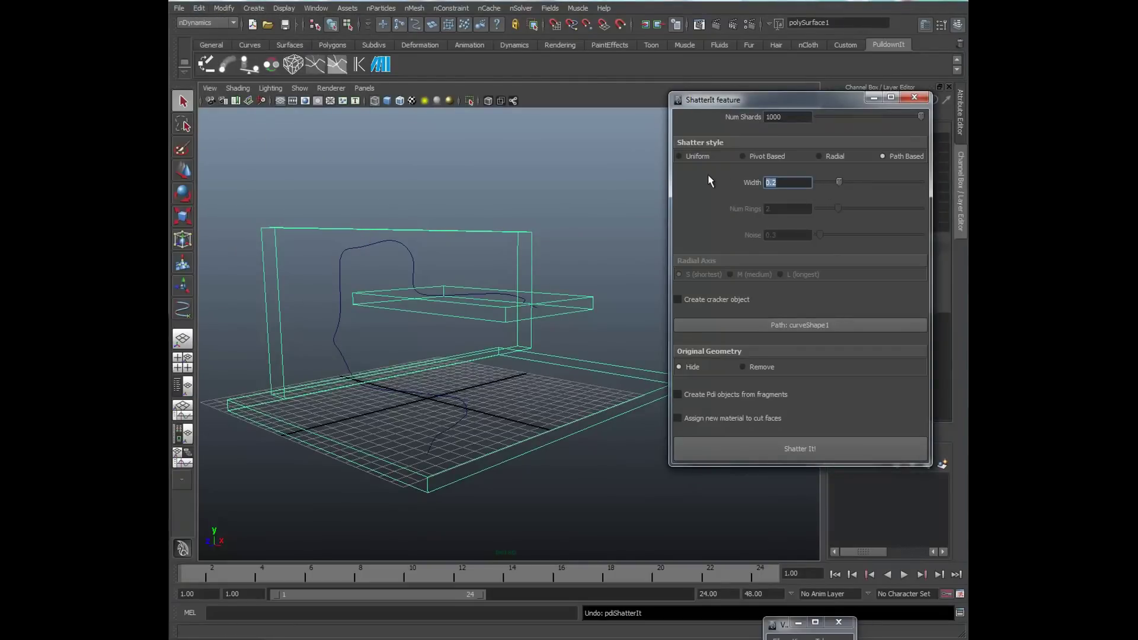
text(0.1)
key(Return)
alt+drag(372, 297, 357, 306)
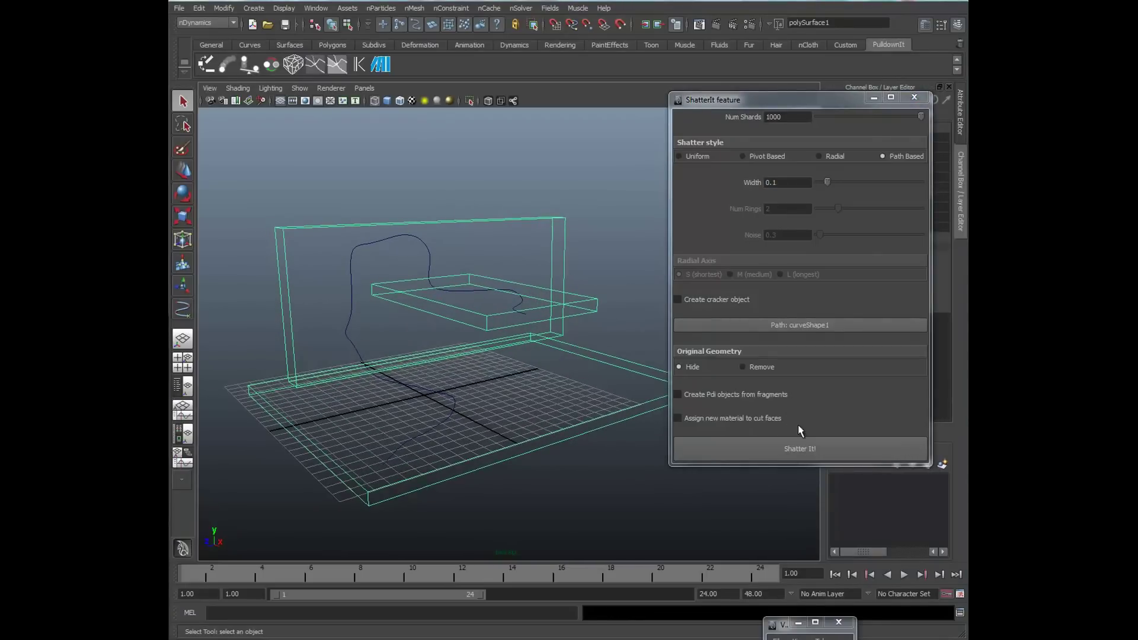
click(800, 447)
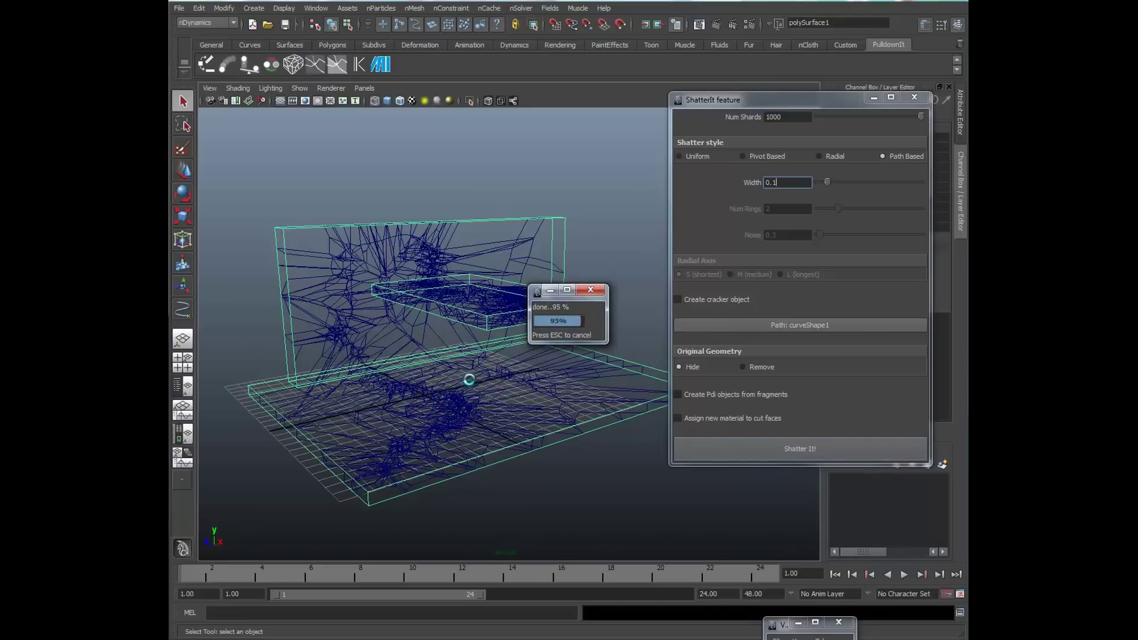
Step: Orbit and dolly around the finished 0.1-width shards
alt+drag(470, 378, 389, 352)
alt+right_drag(389, 352, 448, 365)
mouse_move(448, 365)
alt+mouse_down()
mouse_move(436, 360)
mouse_move(462, 369)
alt+mouse_up()
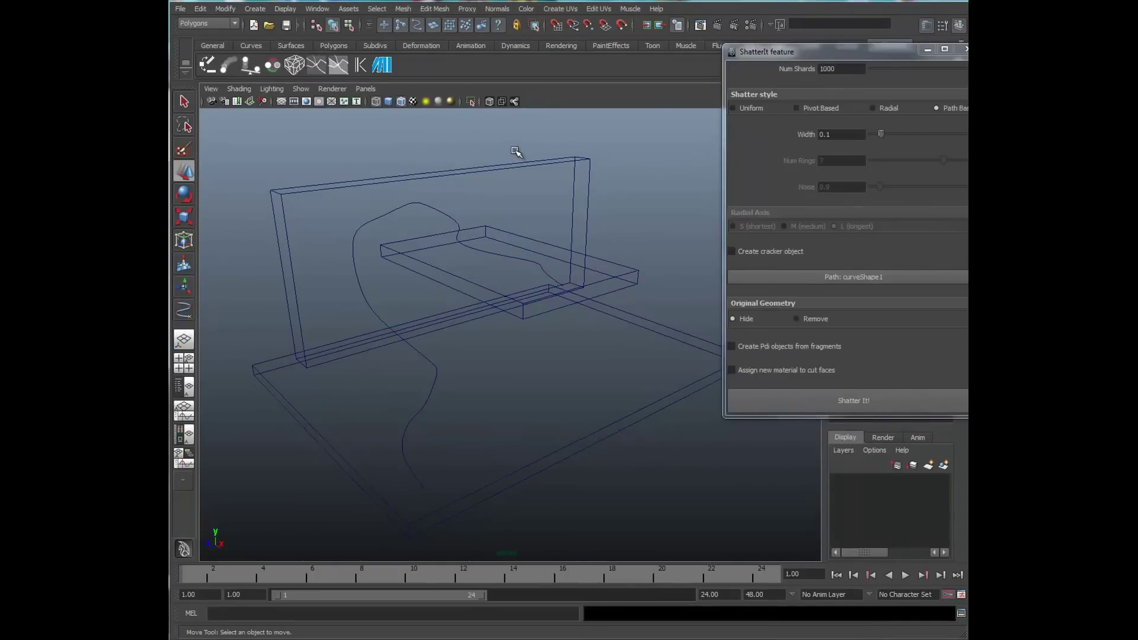
Step: Set Width to 0.8, select polySurface1, and shatter it again
drag(845, 137, 805, 136)
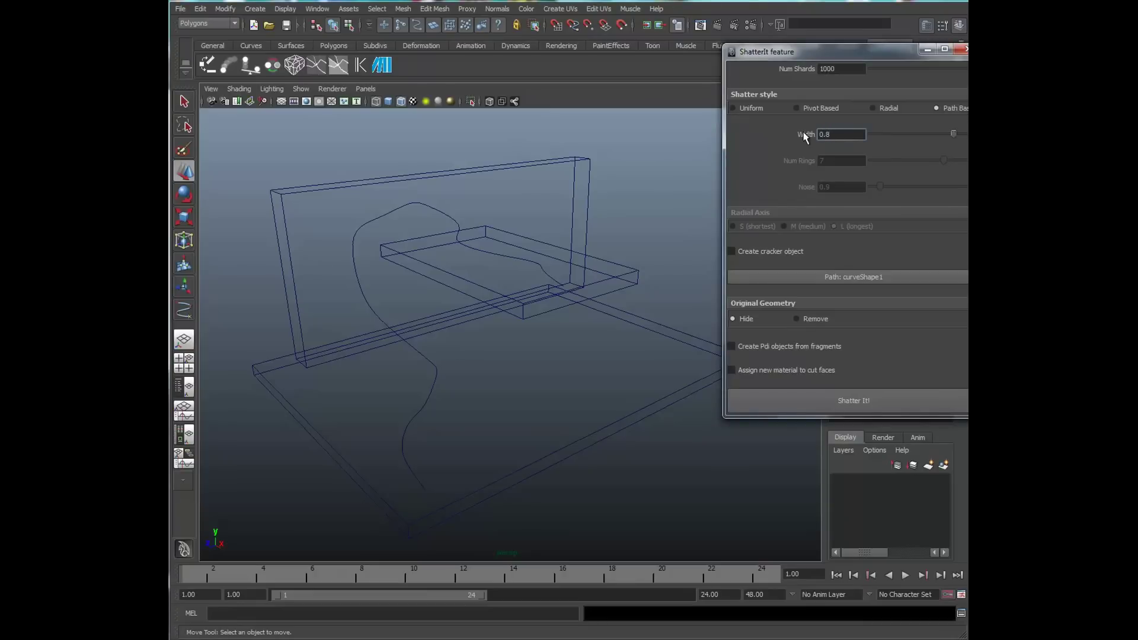
drag(684, 197, 559, 204)
click(815, 399)
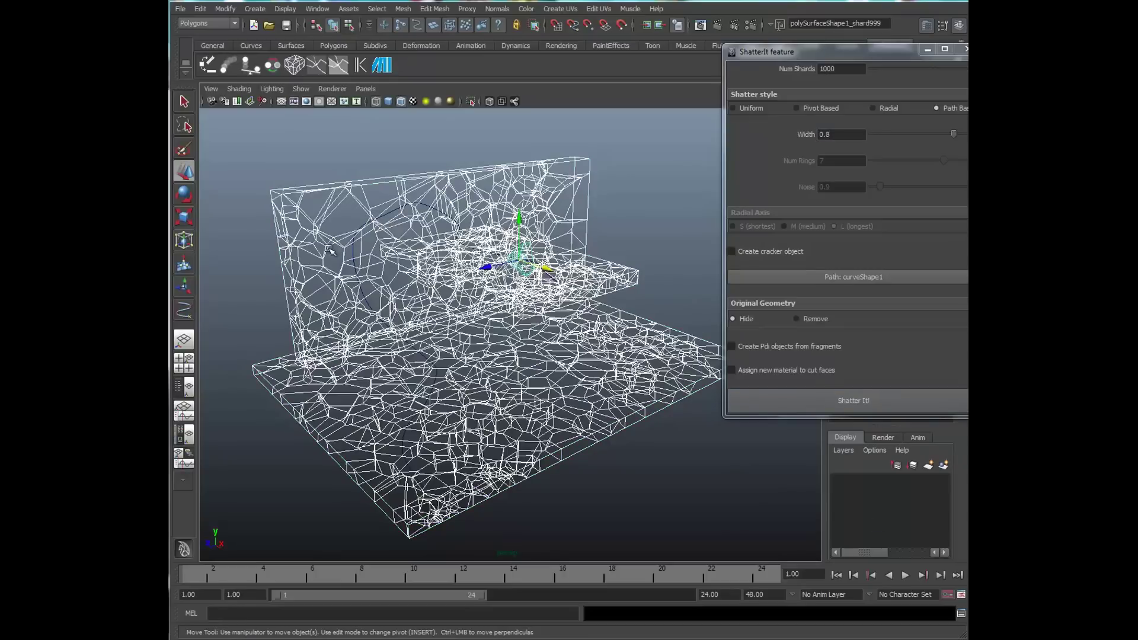
alt+drag(426, 321, 511, 366)
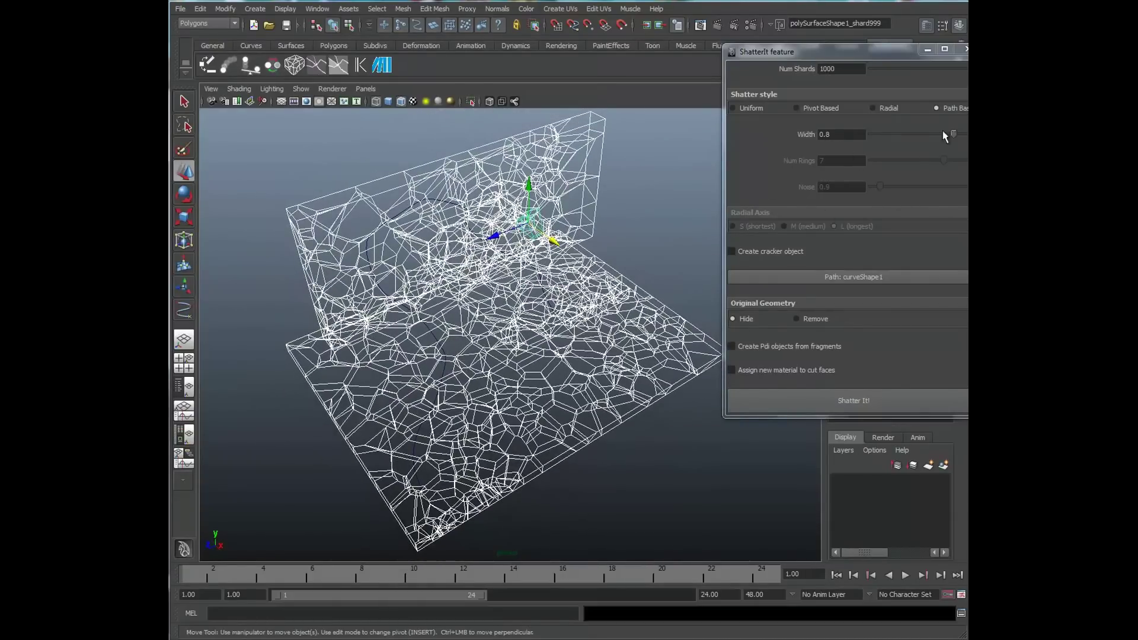
alt+drag(414, 310, 513, 298)
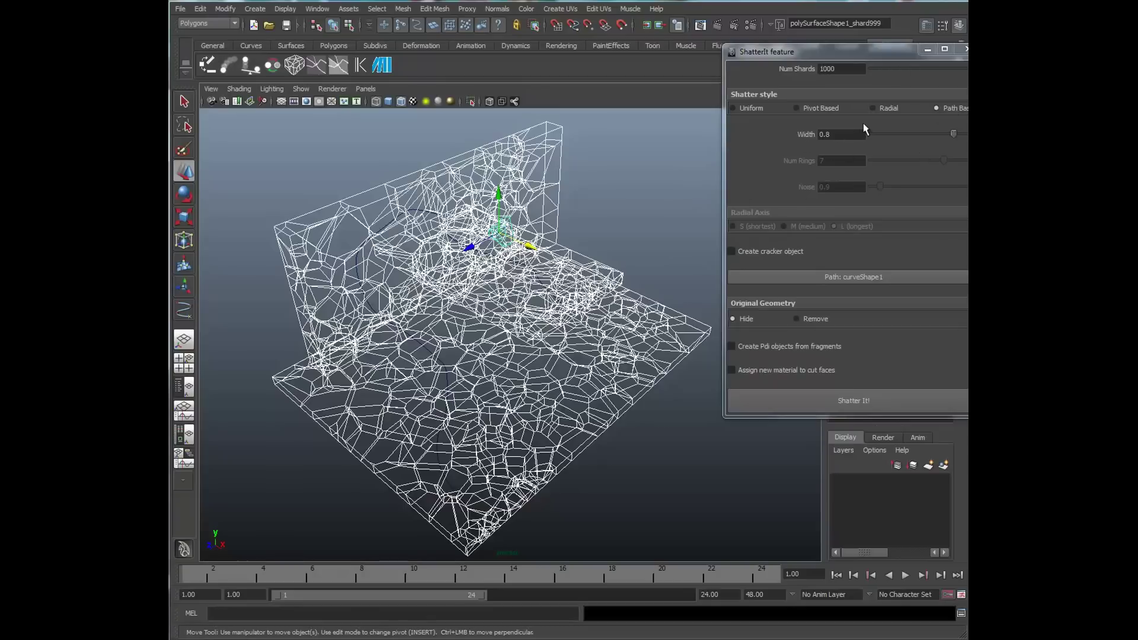
alt+drag(471, 359, 513, 367)
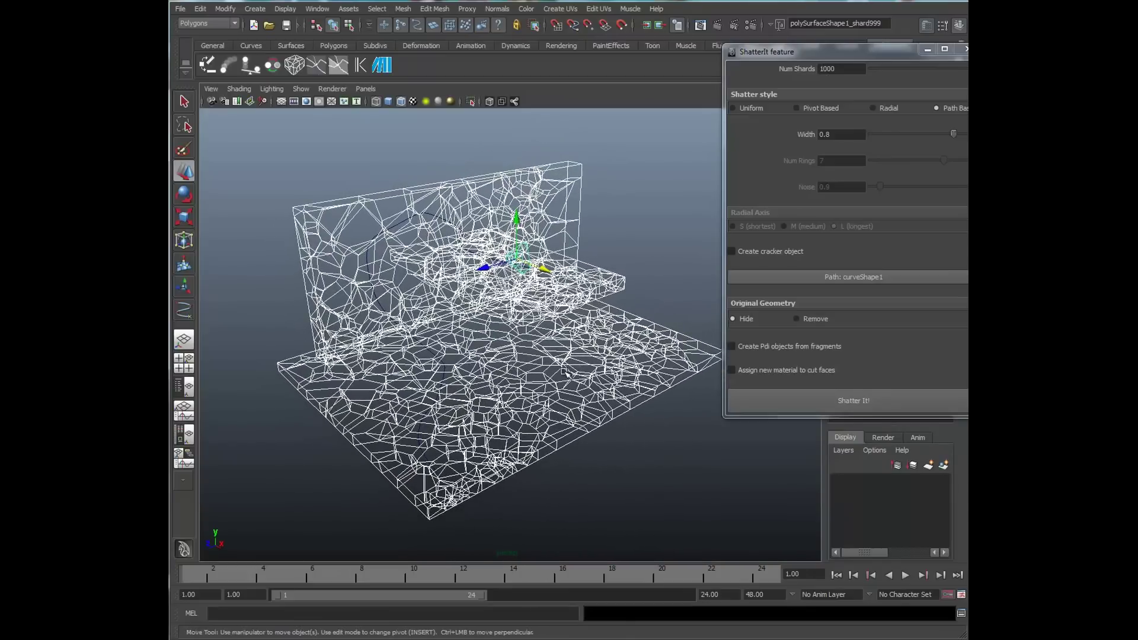
key(shift+z)
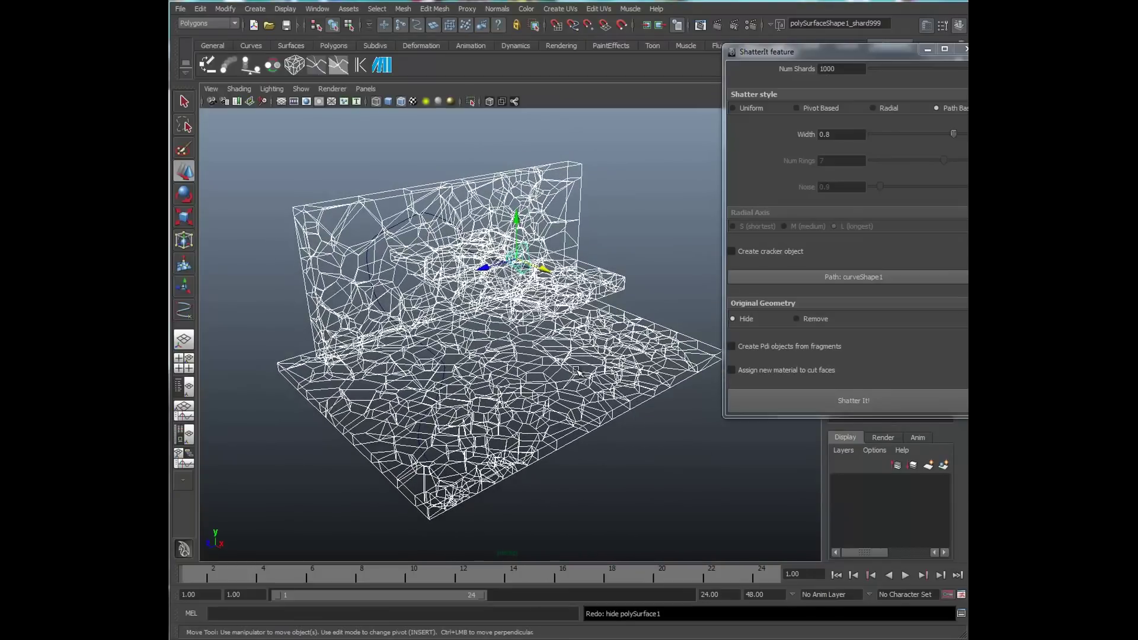